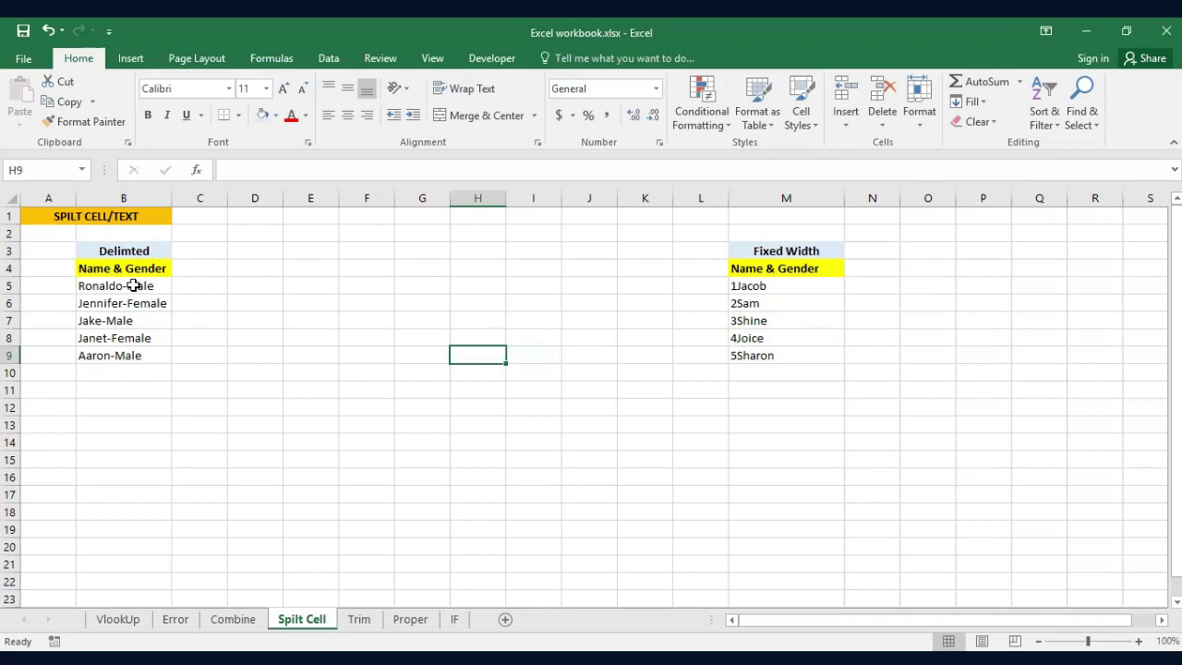
Shorten the heading in cell M4 under Fixed Width to "Name".
{"action": "left_click", "coordinate": [116, 291]}
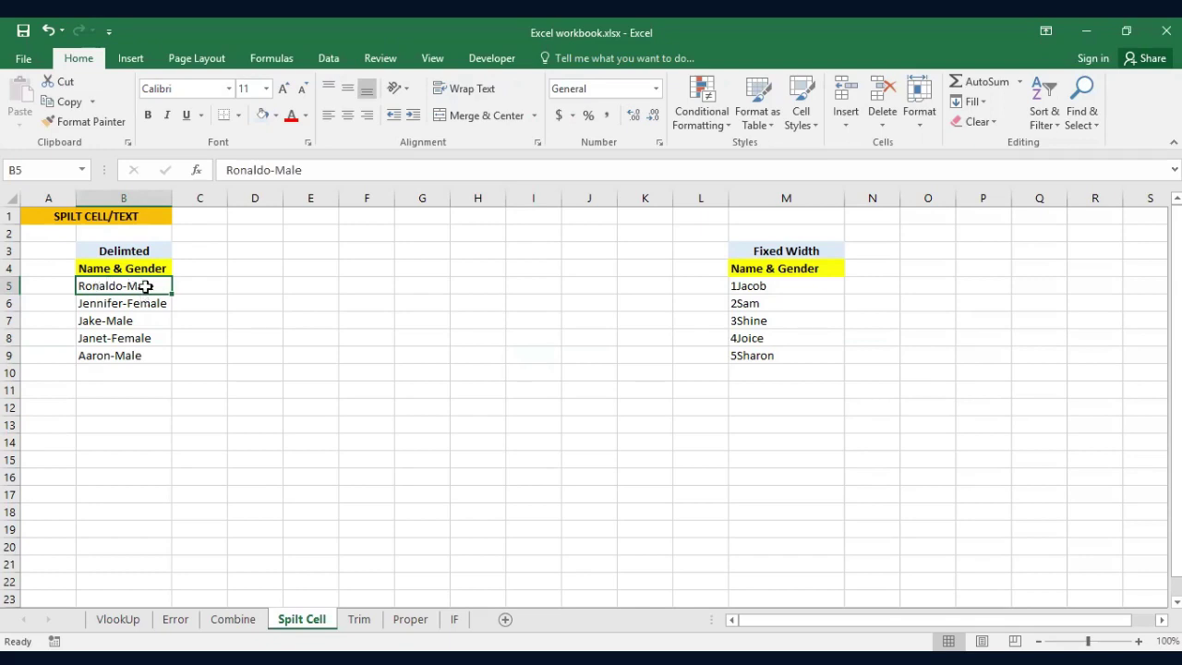
{"action": "left_click", "coordinate": [781, 302]}
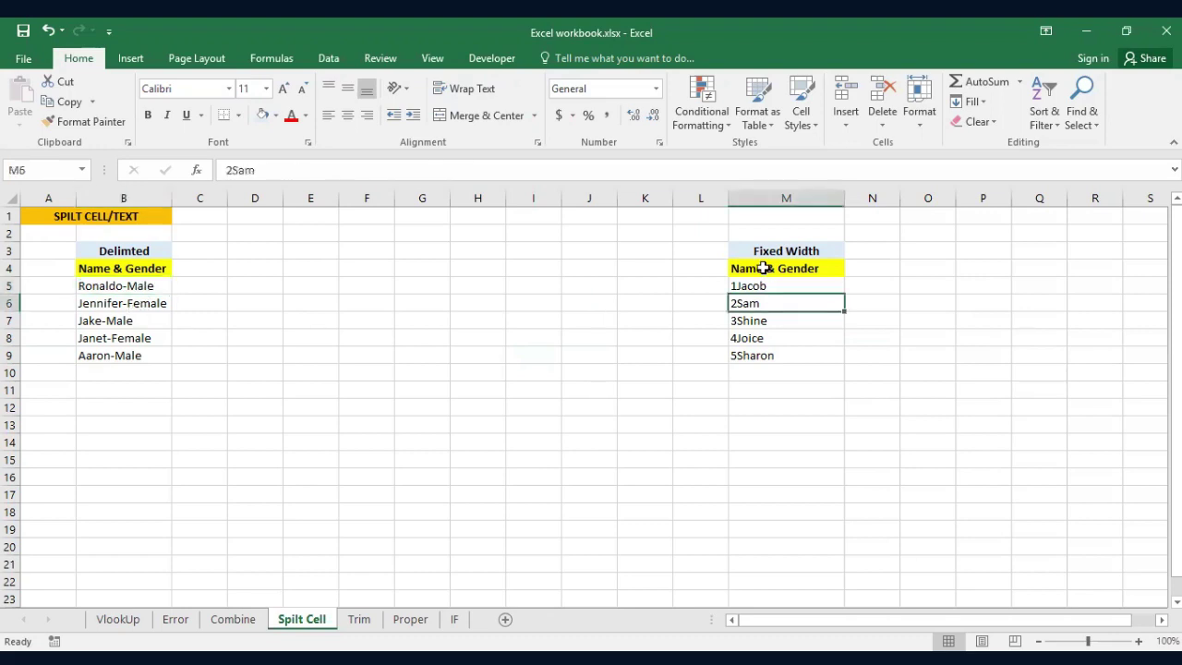
{"action": "left_click", "coordinate": [796, 268]}
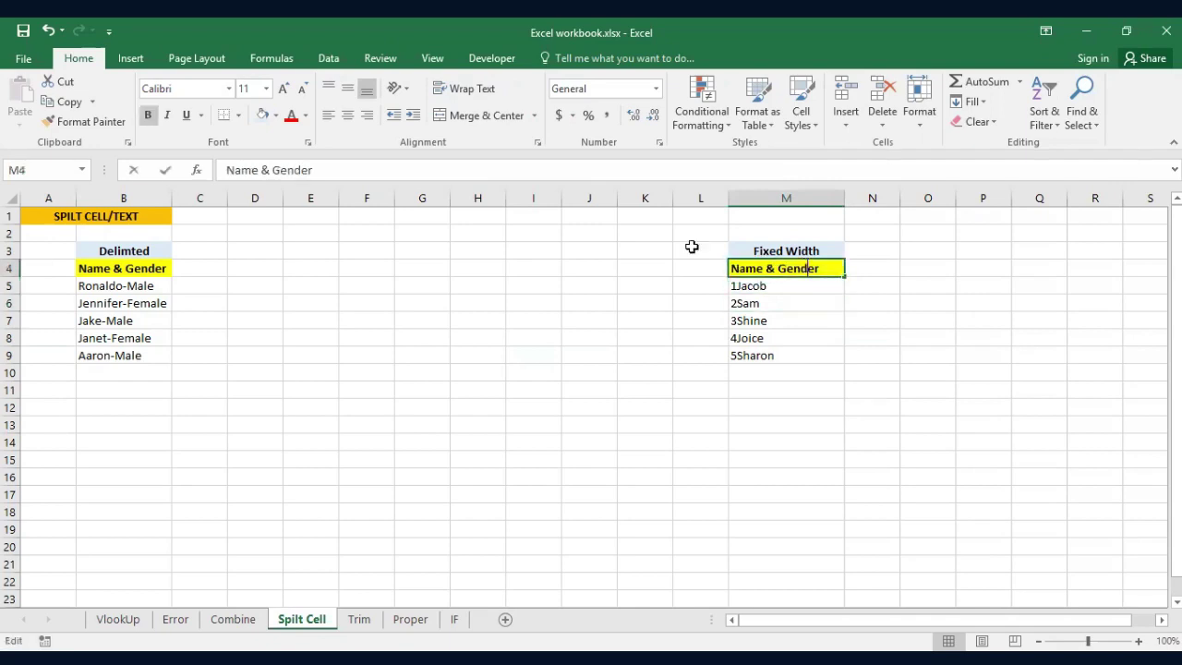
{"action": "left_click_drag", "start_coordinate": [325, 171], "coordinate": [261, 173]}
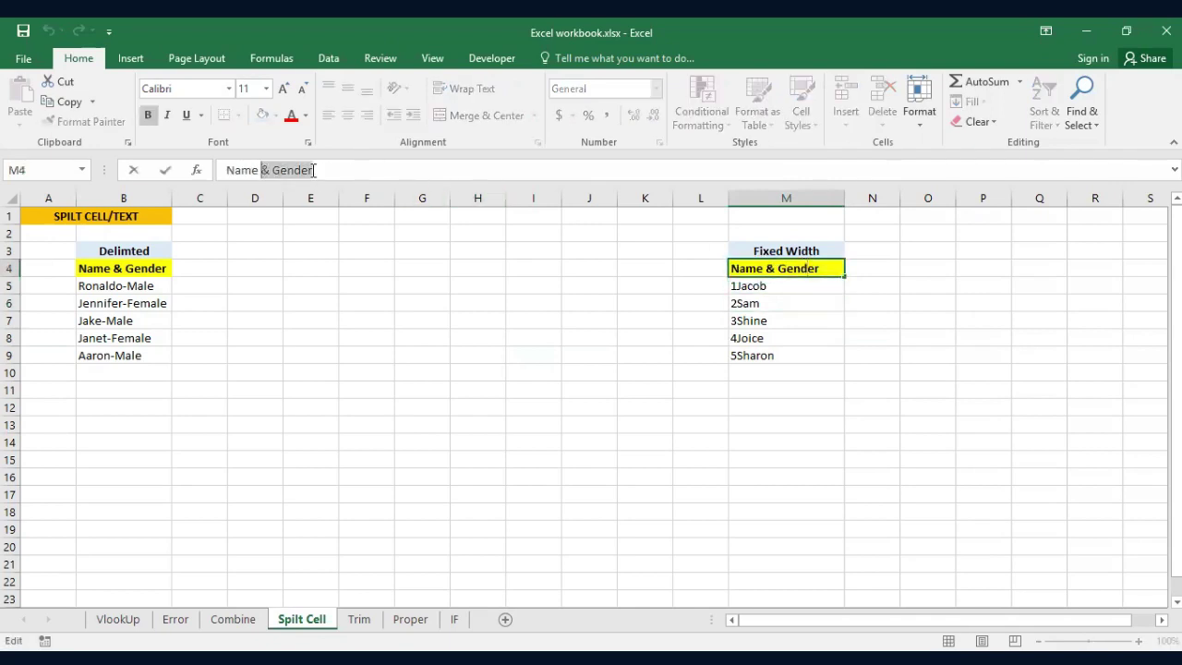
{"action": "key", "text": "BackSpace"}
{"action": "key", "text": "Return"}
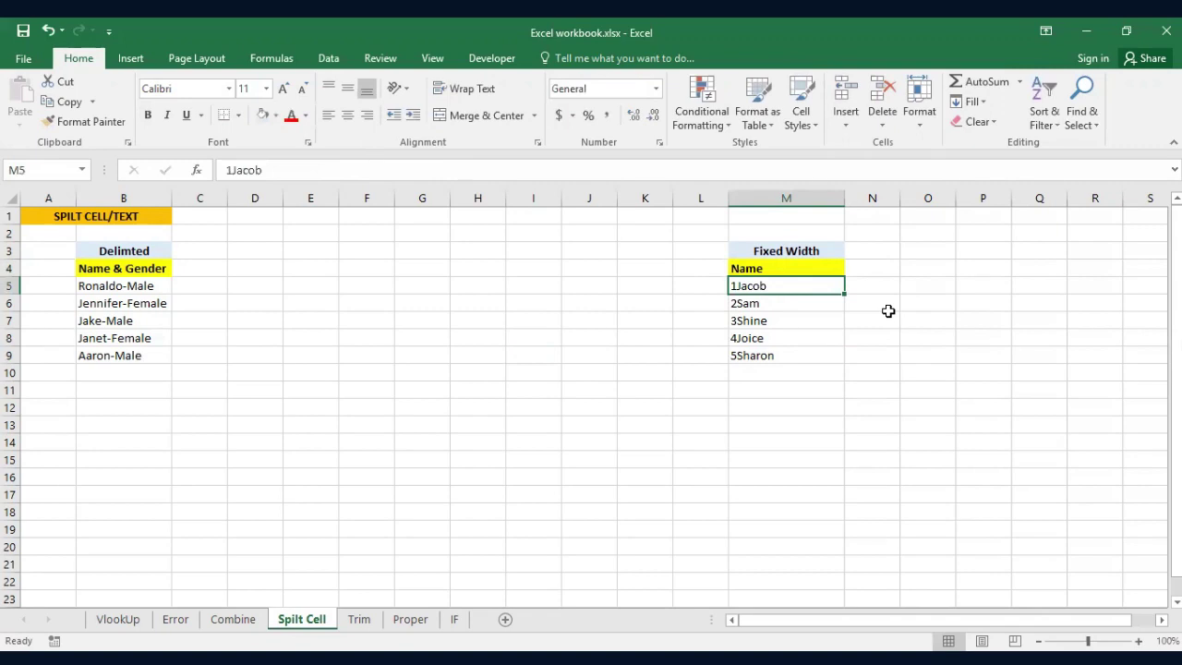
Split the Name & Gender entries in B5:B9 with Text to Columns as Delimited data, using only a hyphen as the delimiter.
{"action": "left_click", "coordinate": [195, 286]}
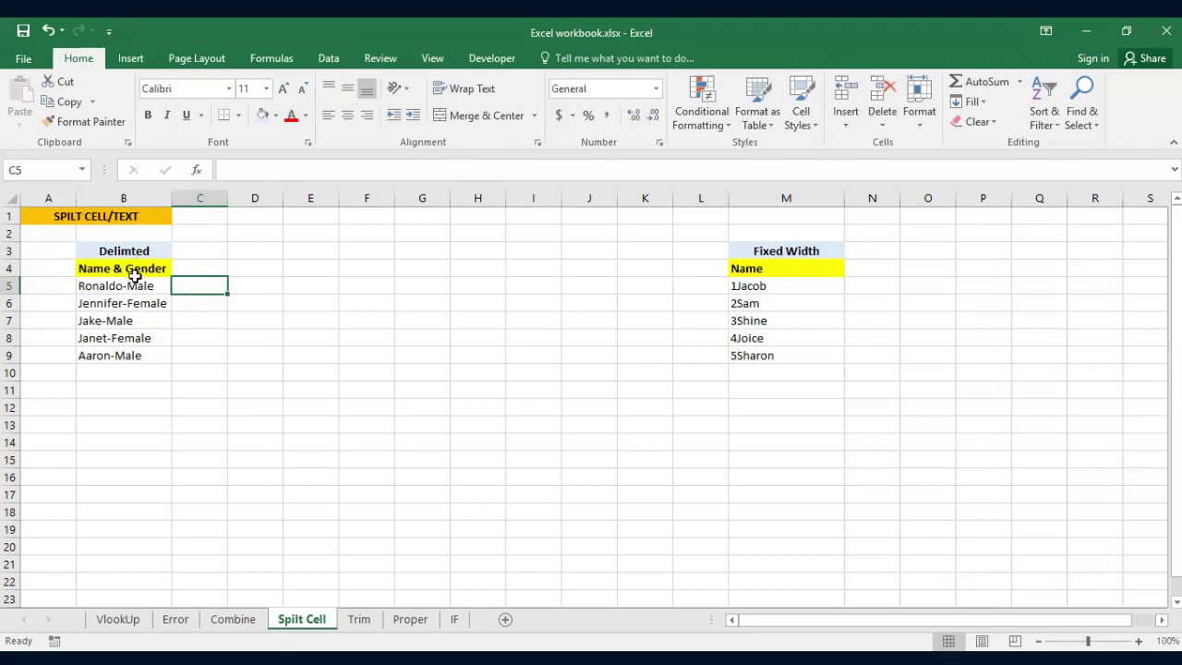
{"action": "left_click_drag", "start_coordinate": [138, 284], "coordinate": [143, 356]}
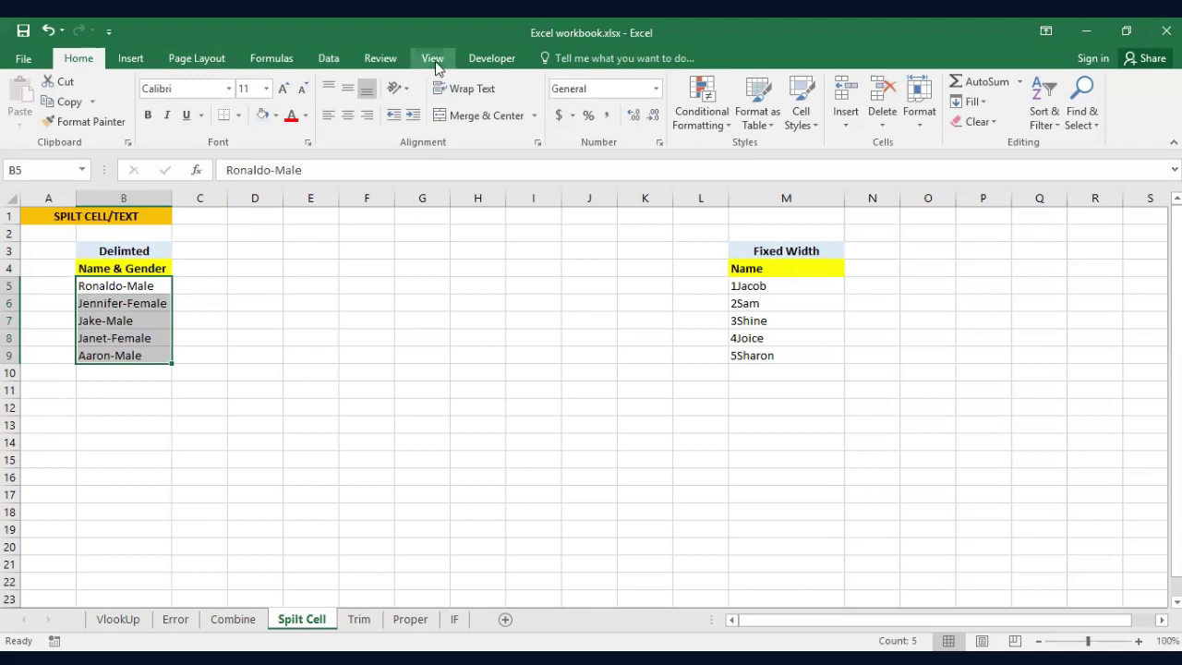
{"action": "left_click", "coordinate": [329, 57]}
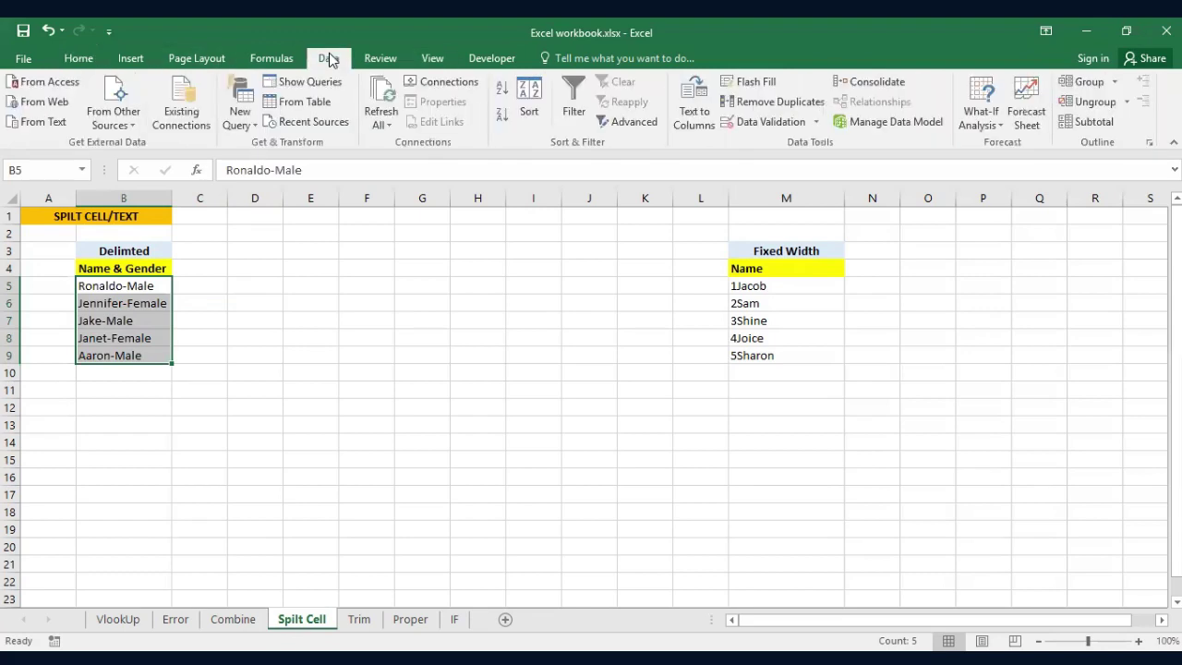
{"action": "left_click", "coordinate": [695, 113]}
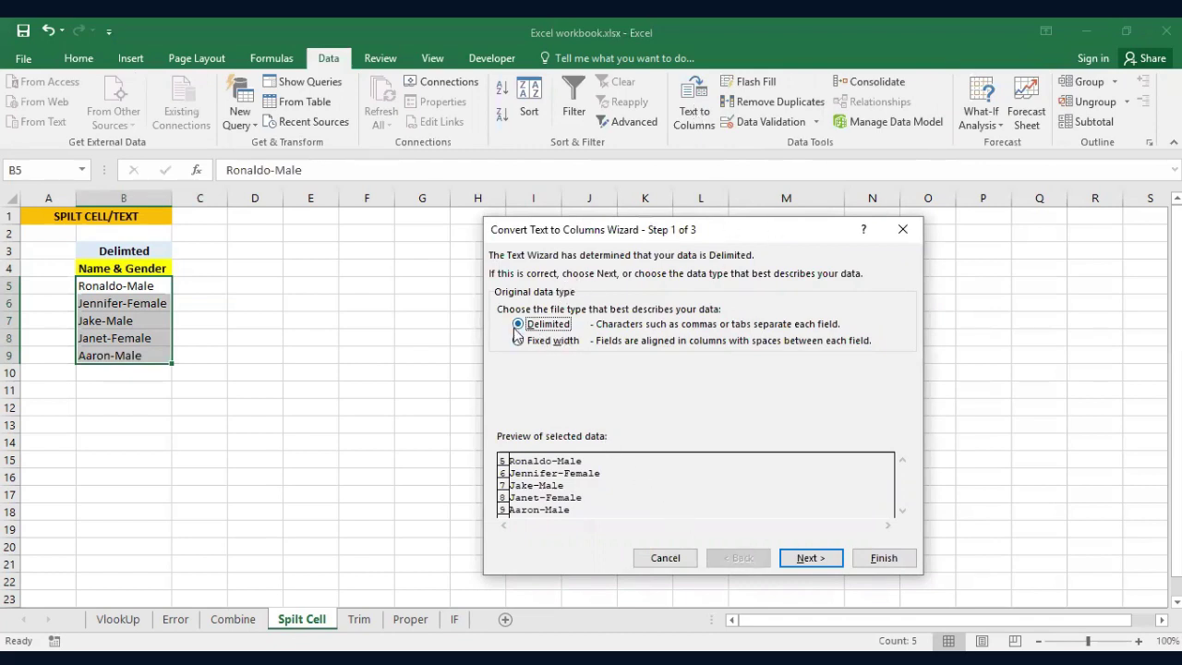
{"action": "left_click", "coordinate": [800, 558]}
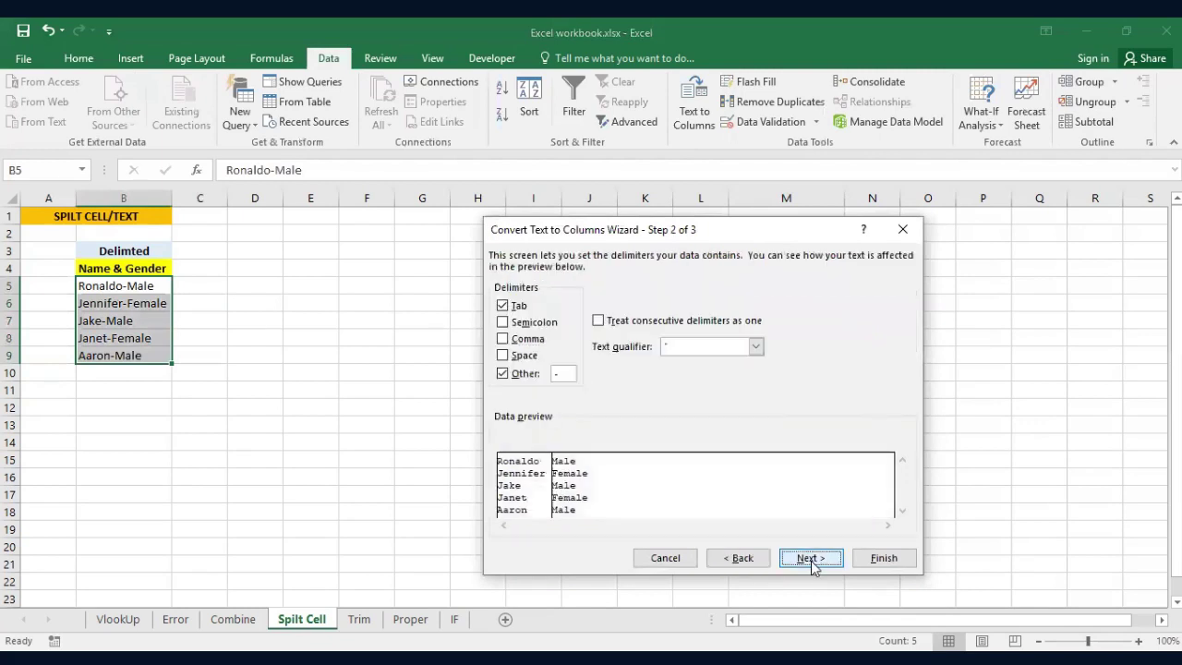
{"action": "left_click", "coordinate": [506, 309]}
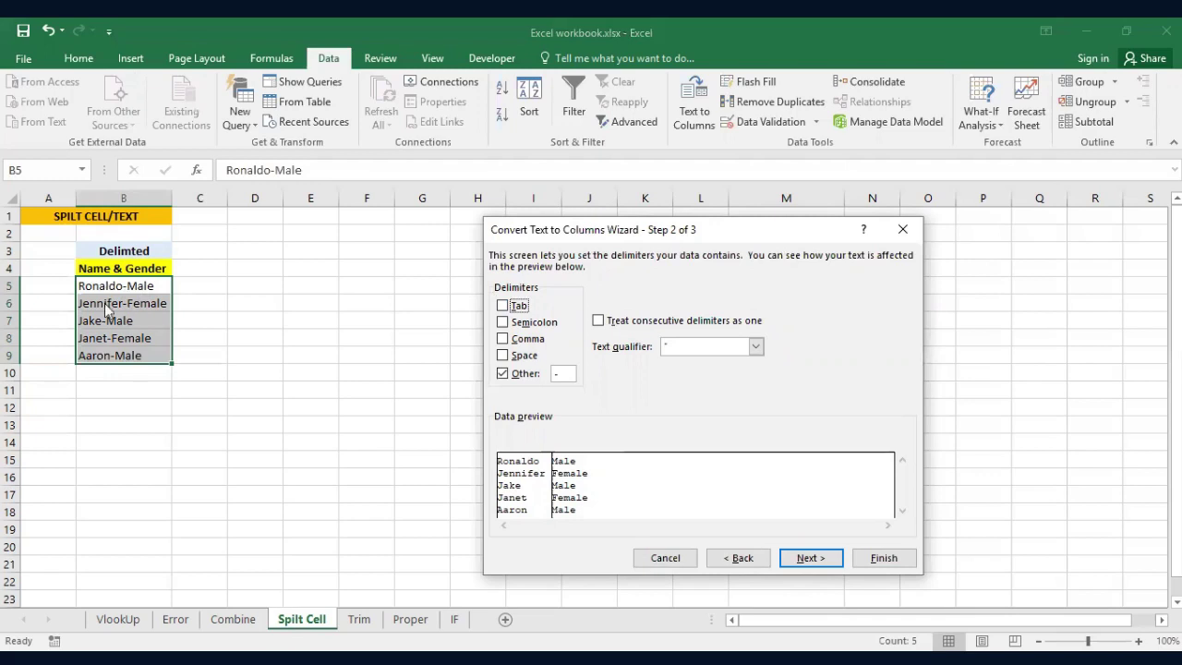
{"action": "left_click", "coordinate": [503, 374]}
{"action": "left_click", "coordinate": [503, 374]}
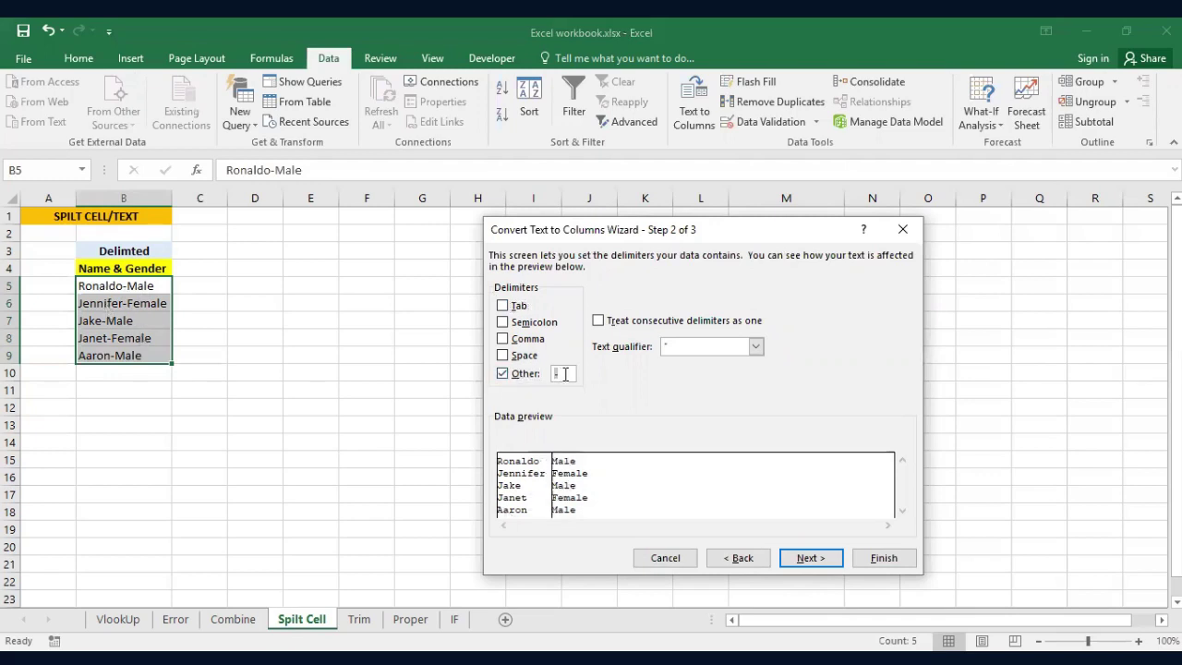
{"action": "left_click", "coordinate": [570, 373]}
{"action": "left_click", "coordinate": [807, 559]}
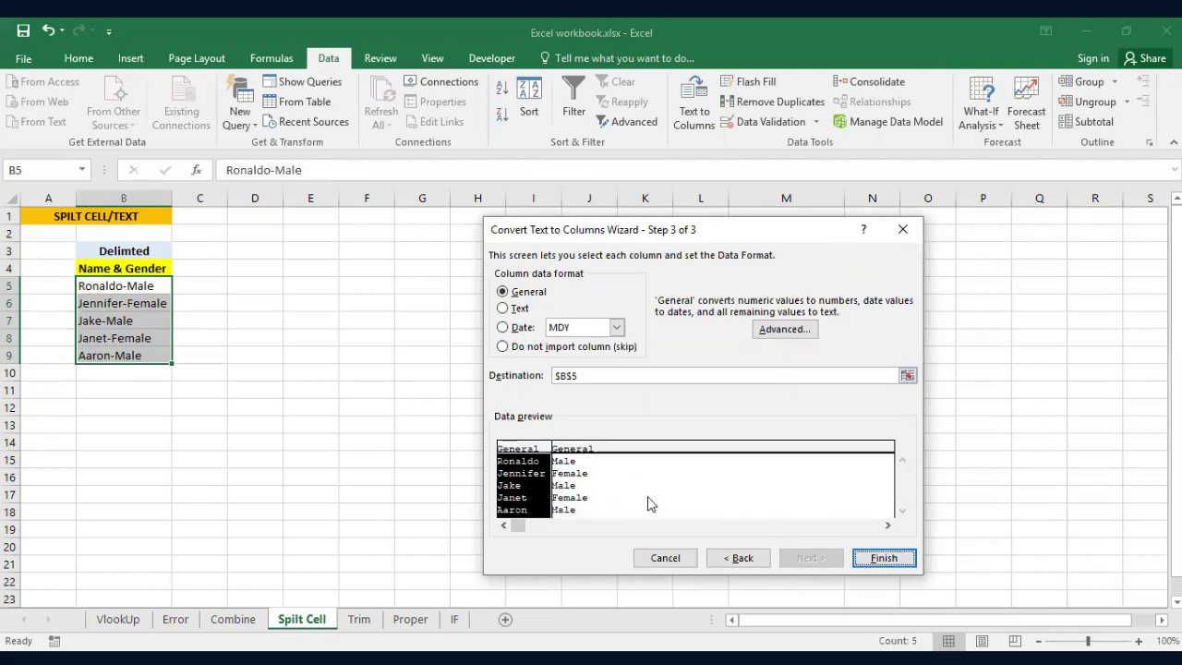
{"action": "left_click", "coordinate": [885, 558]}
{"action": "left_click", "coordinate": [439, 337]}
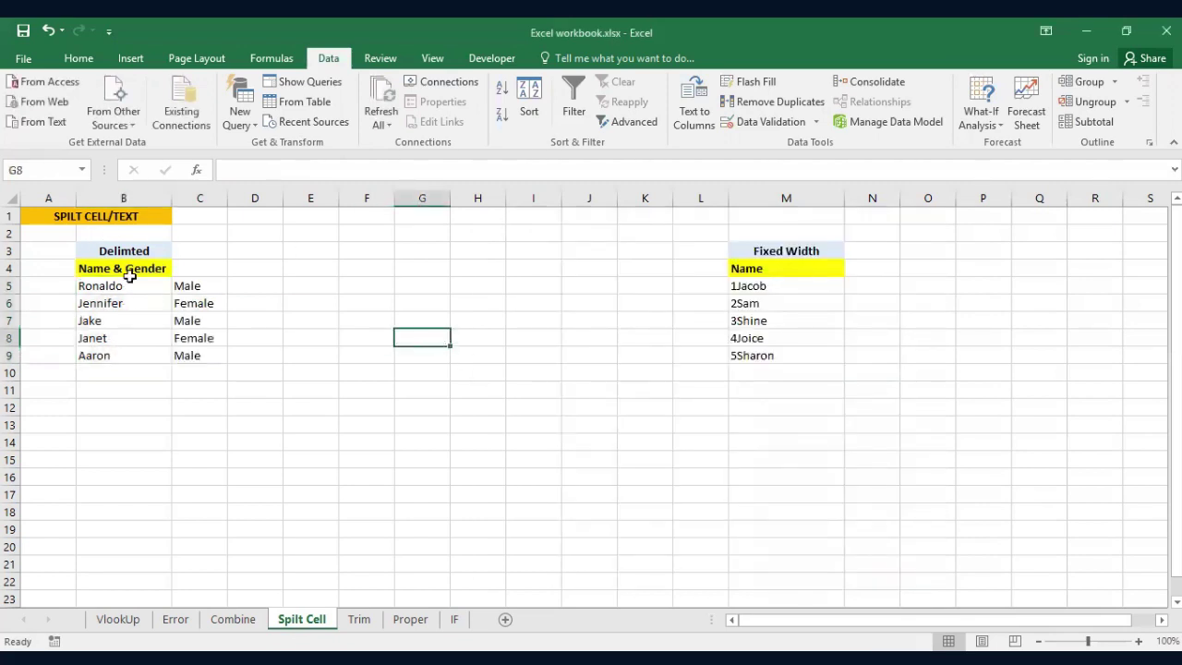
{"action": "left_click_drag", "start_coordinate": [129, 280], "coordinate": [124, 343]}
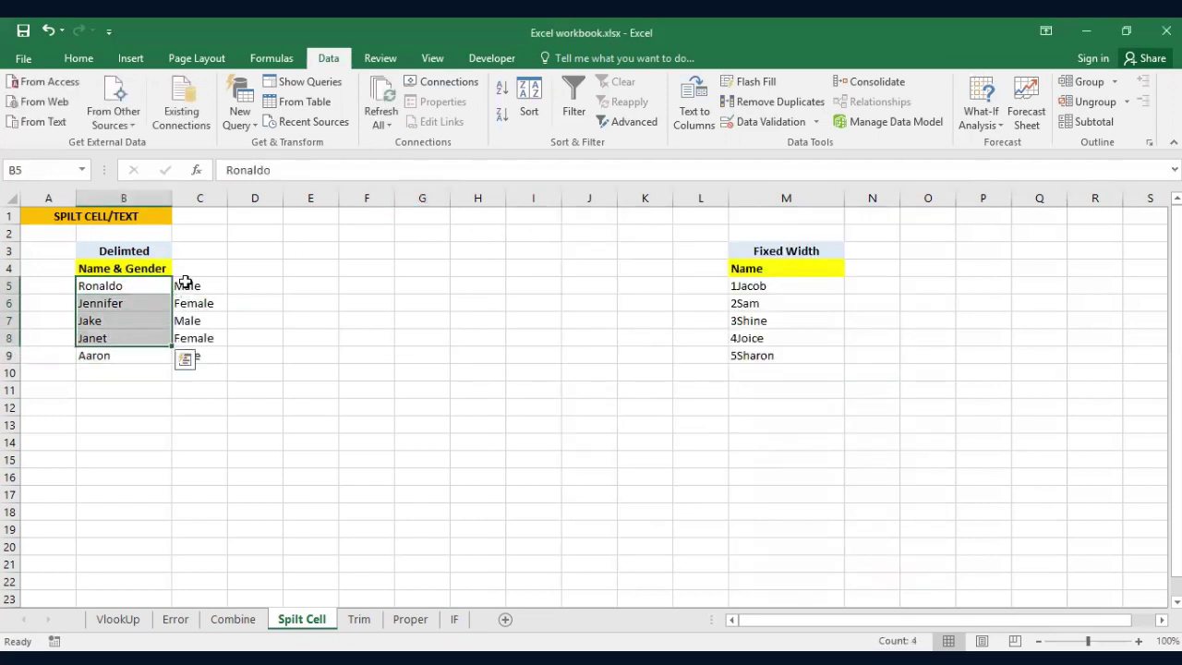
{"action": "left_click_drag", "start_coordinate": [185, 282], "coordinate": [176, 343]}
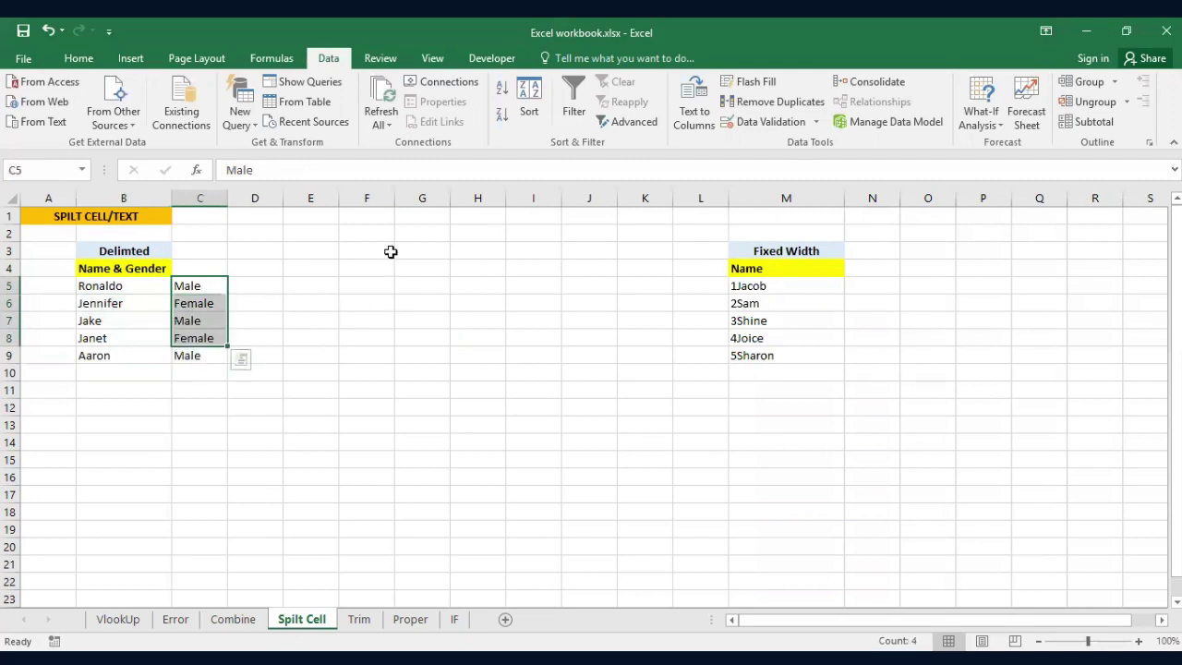
{"action": "left_click", "coordinate": [344, 252]}
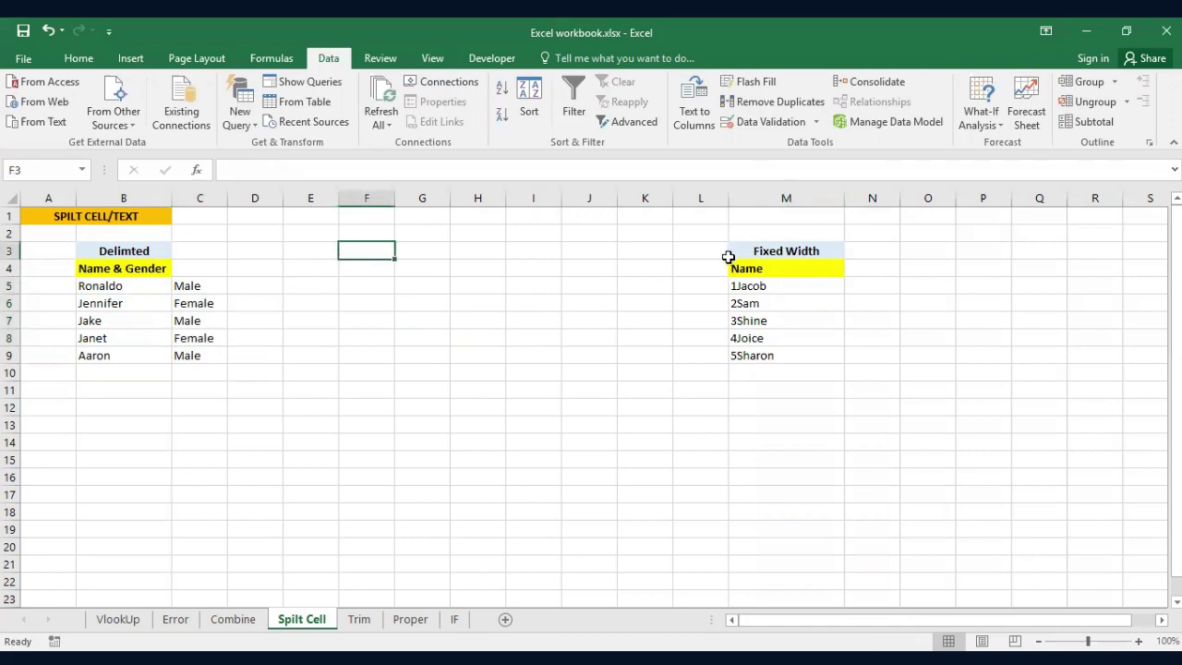
{"action": "left_click_drag", "start_coordinate": [815, 291], "coordinate": [808, 321]}
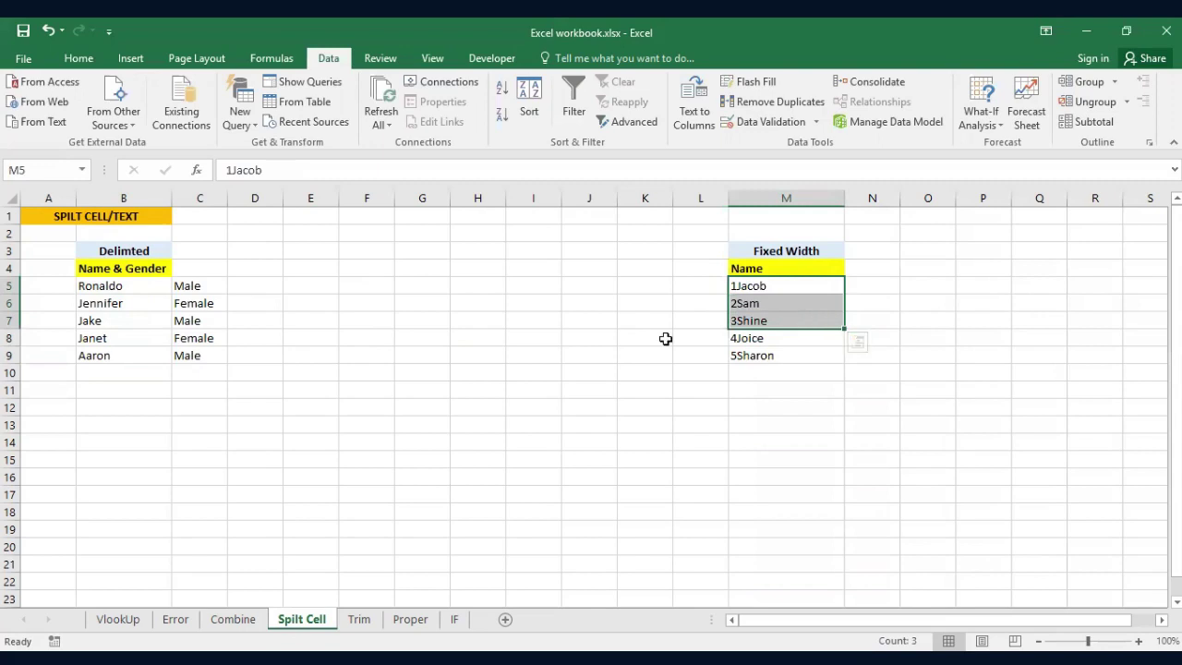
{"action": "left_click_drag", "start_coordinate": [658, 338], "coordinate": [651, 320]}
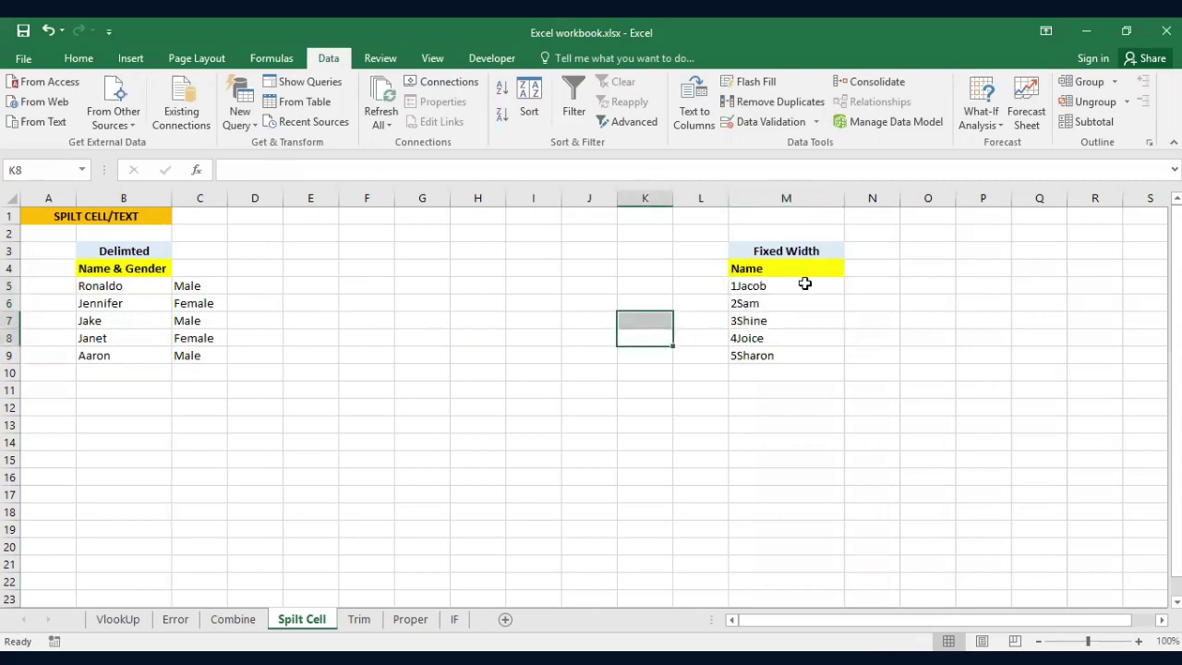
Split the entries in M5:M9 with Text to Columns as Fixed width data, placing a column break after the first character.
{"action": "left_click_drag", "start_coordinate": [806, 284], "coordinate": [805, 356]}
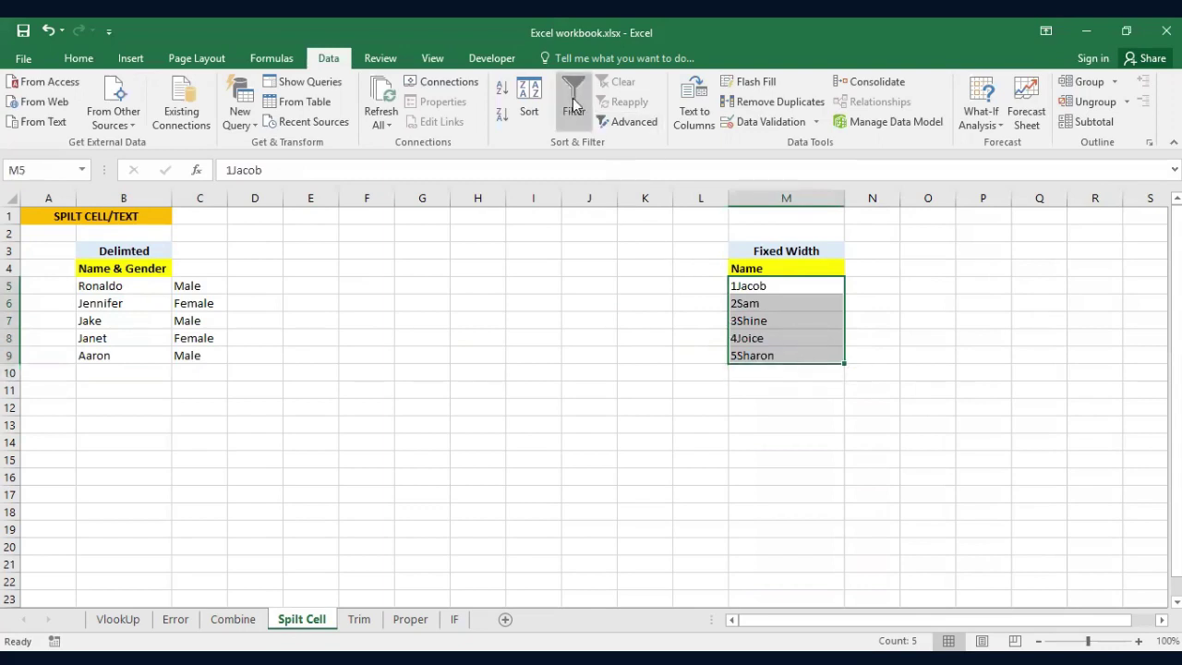
{"action": "left_click", "coordinate": [693, 103]}
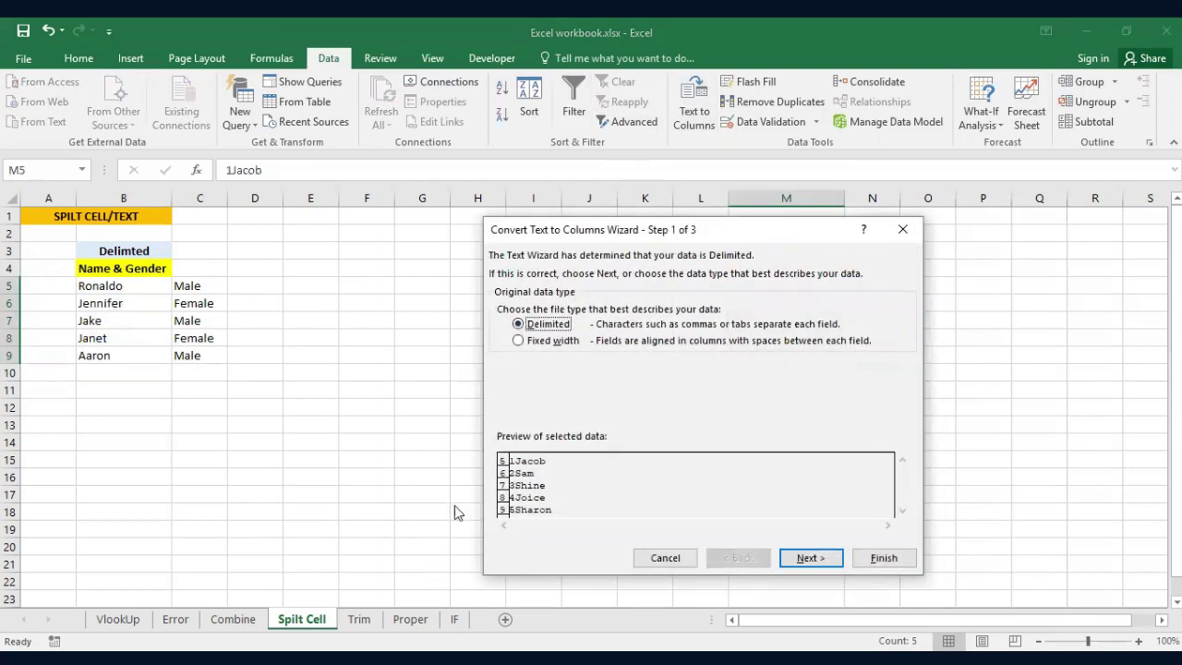
{"action": "left_click", "coordinate": [520, 340]}
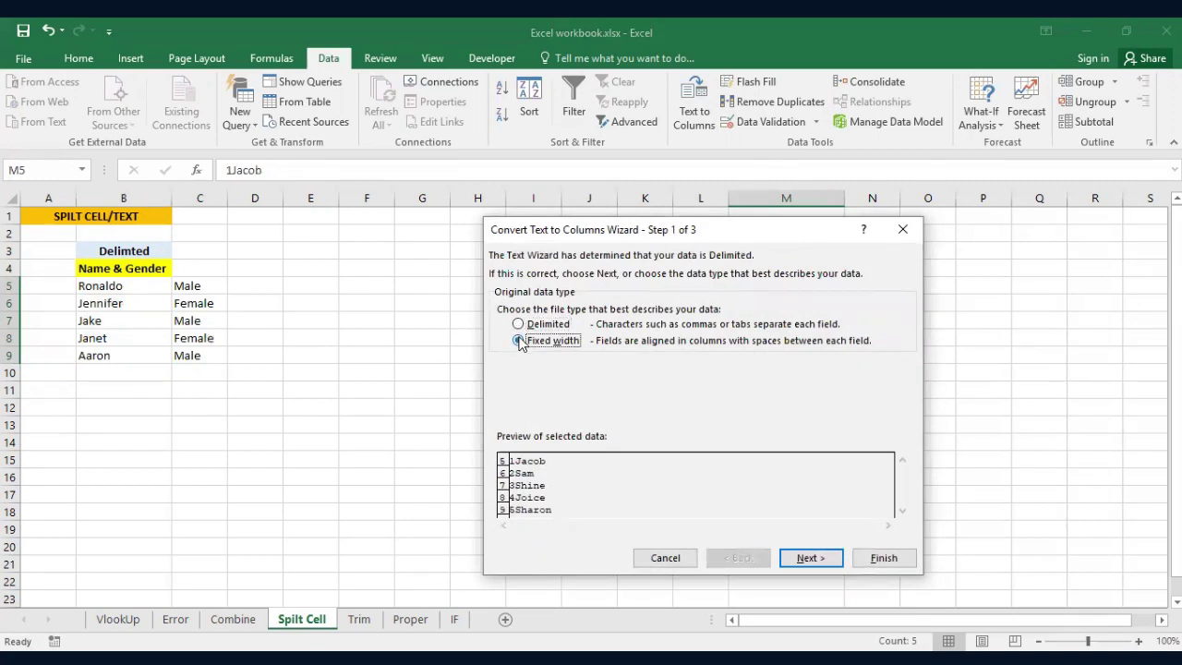
{"action": "left_click", "coordinate": [805, 557]}
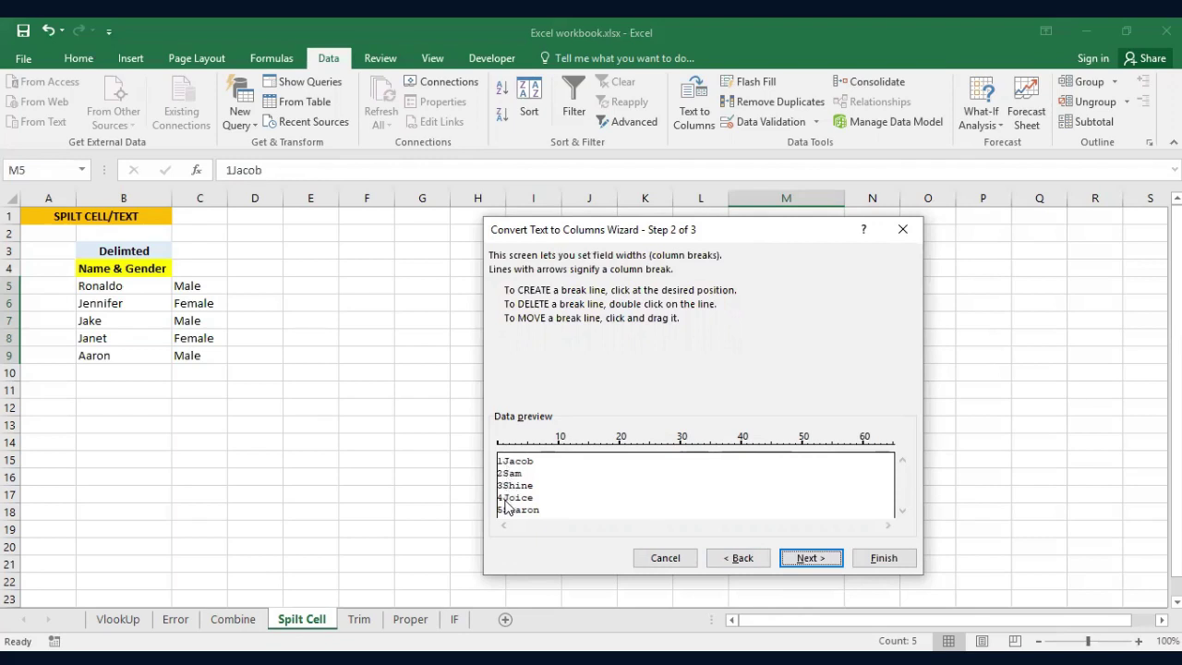
{"action": "left_click", "coordinate": [503, 449]}
{"action": "left_click", "coordinate": [813, 558]}
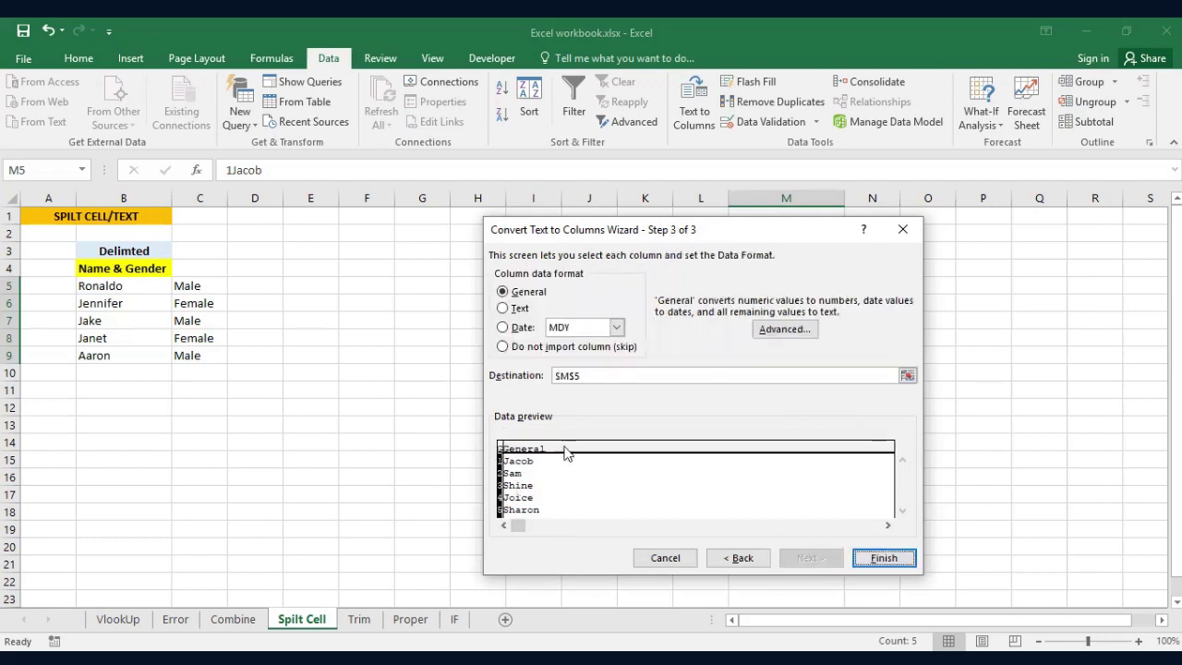
{"action": "left_click", "coordinate": [891, 566]}
{"action": "left_click", "coordinate": [818, 448]}
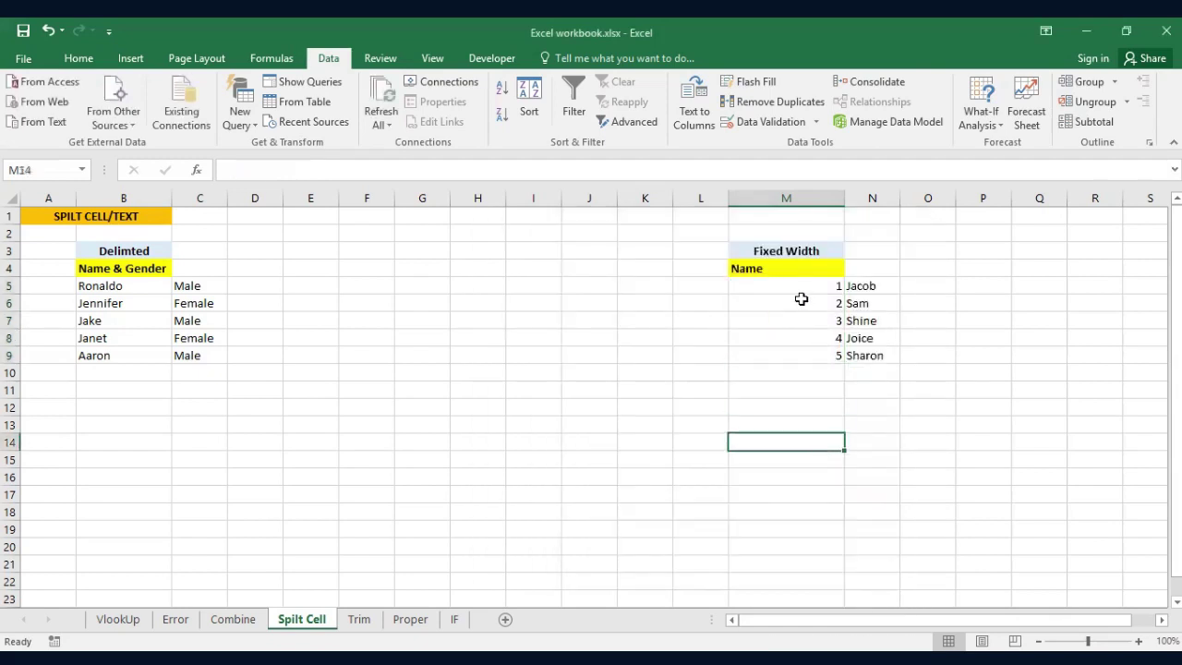
Centre the split numbers and names in M5:N9 horizontally.
{"action": "left_click_drag", "start_coordinate": [800, 294], "coordinate": [871, 335]}
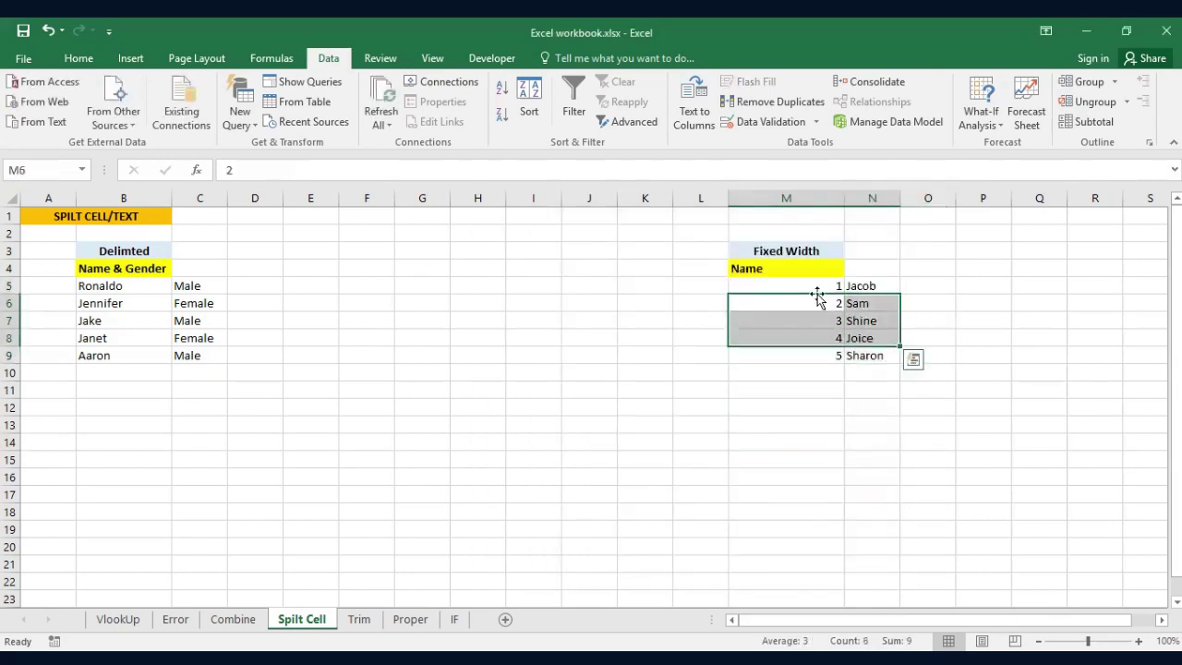
{"action": "left_click_drag", "start_coordinate": [819, 286], "coordinate": [872, 355]}
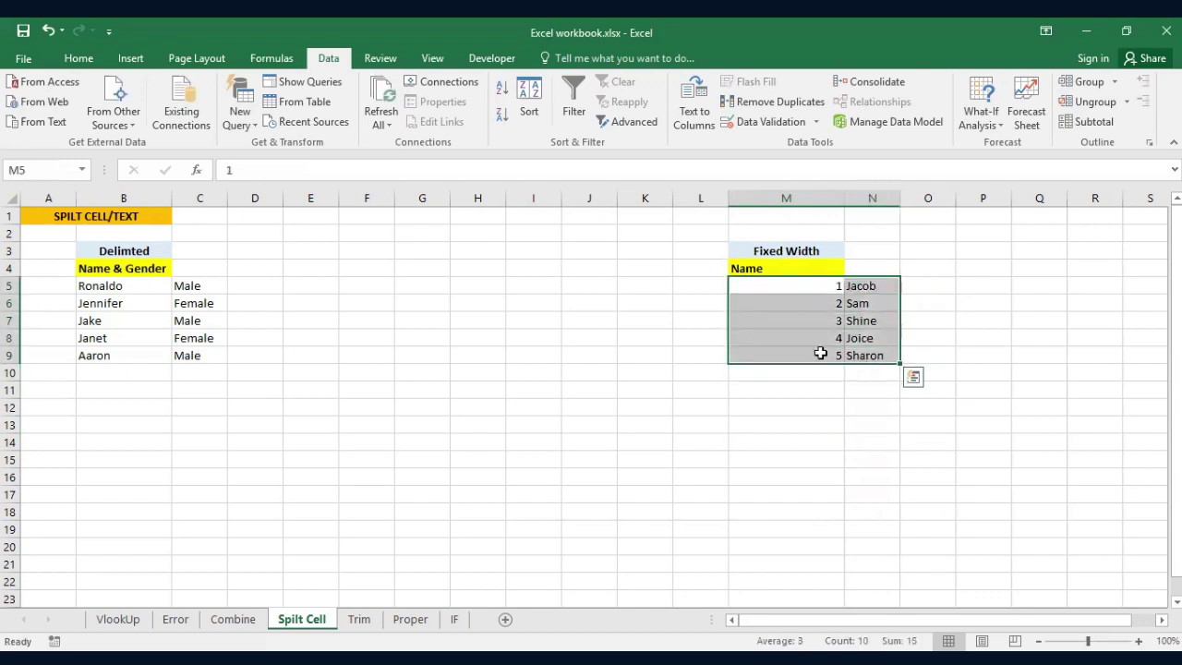
{"action": "left_click", "coordinate": [79, 58]}
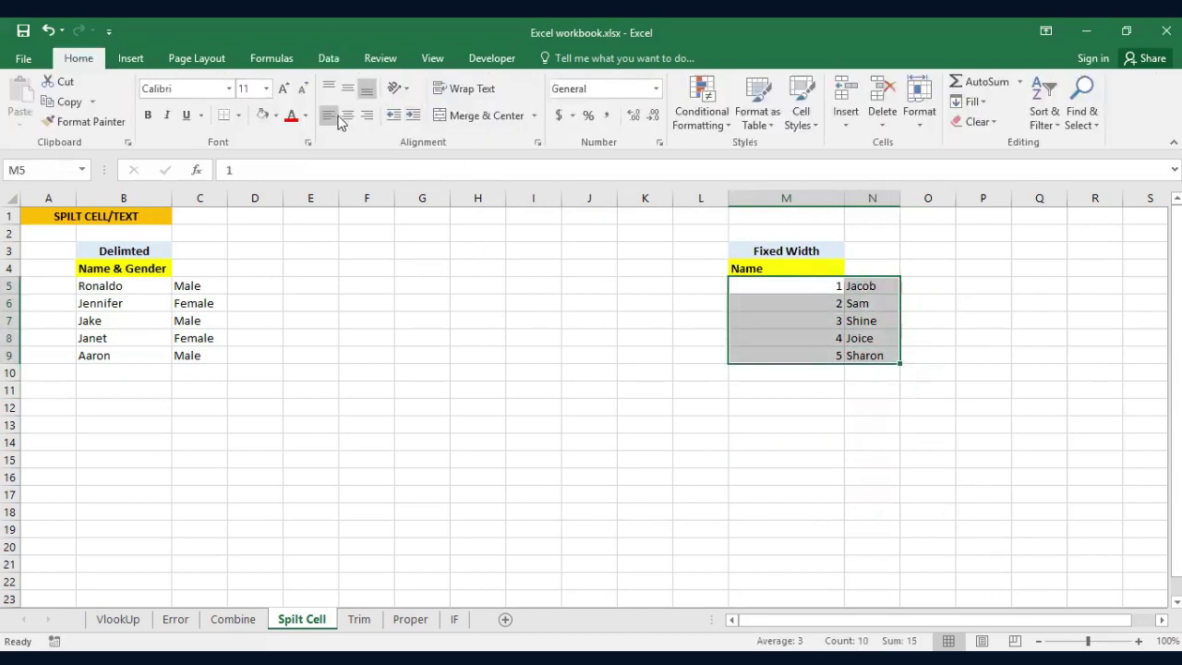
{"action": "left_click", "coordinate": [344, 119]}
{"action": "left_click", "coordinate": [638, 334]}
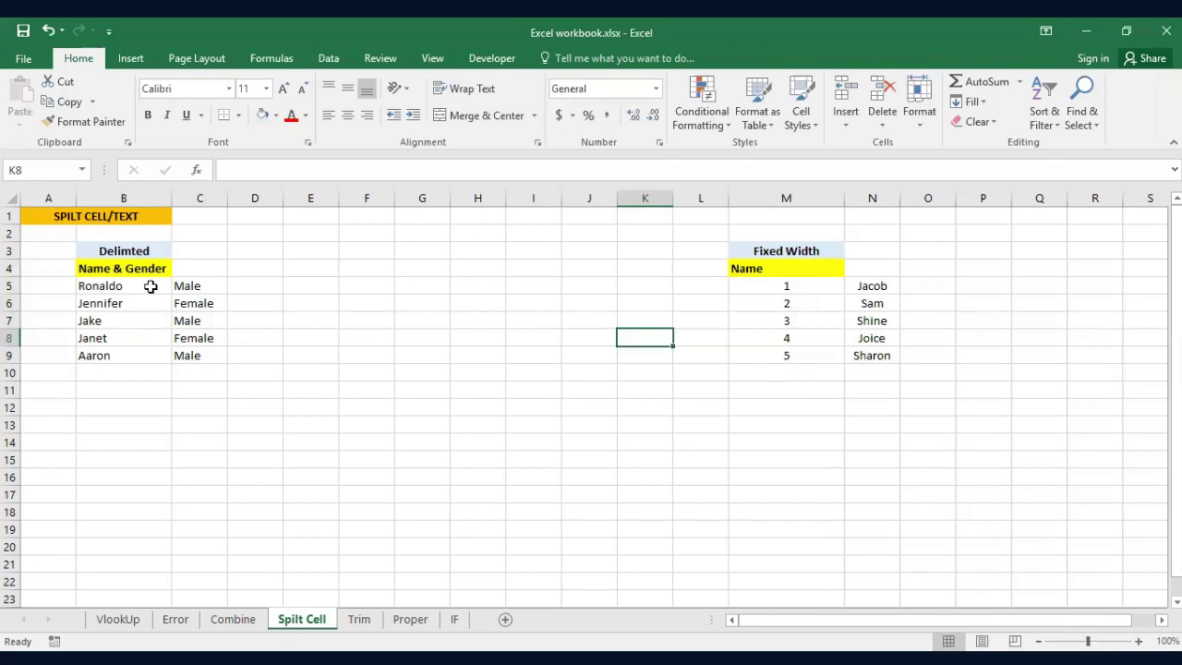
{"action": "left_click_drag", "start_coordinate": [145, 285], "coordinate": [198, 357]}
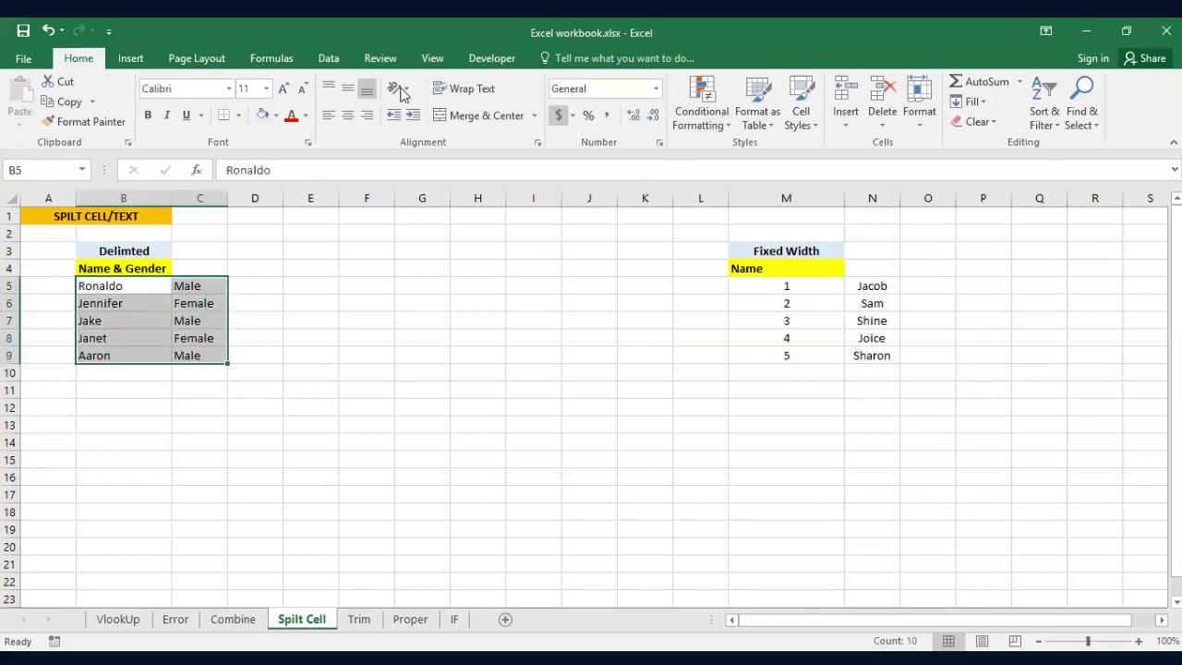
{"action": "left_click", "coordinate": [333, 65]}
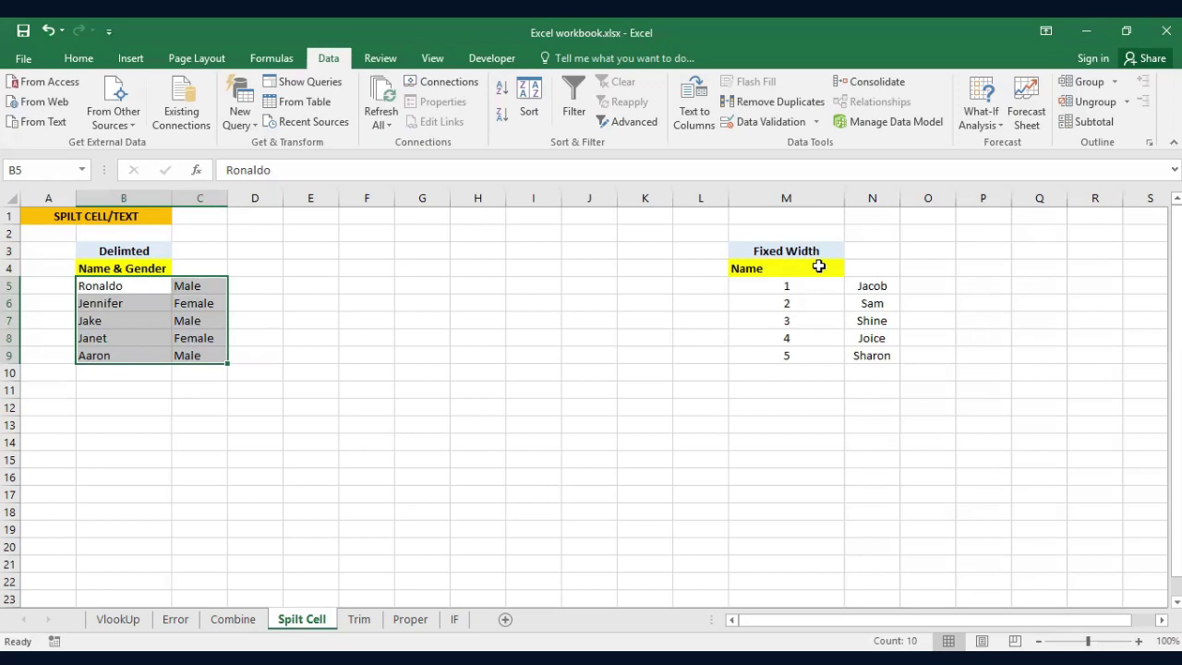
{"action": "left_click", "coordinate": [491, 309]}
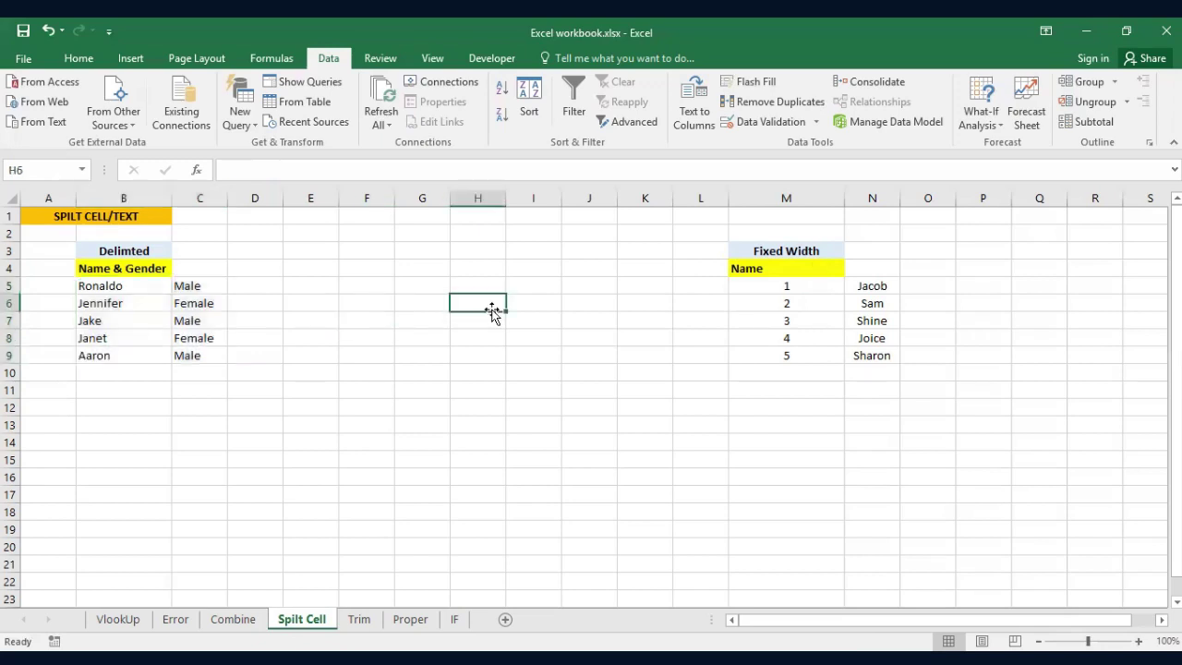